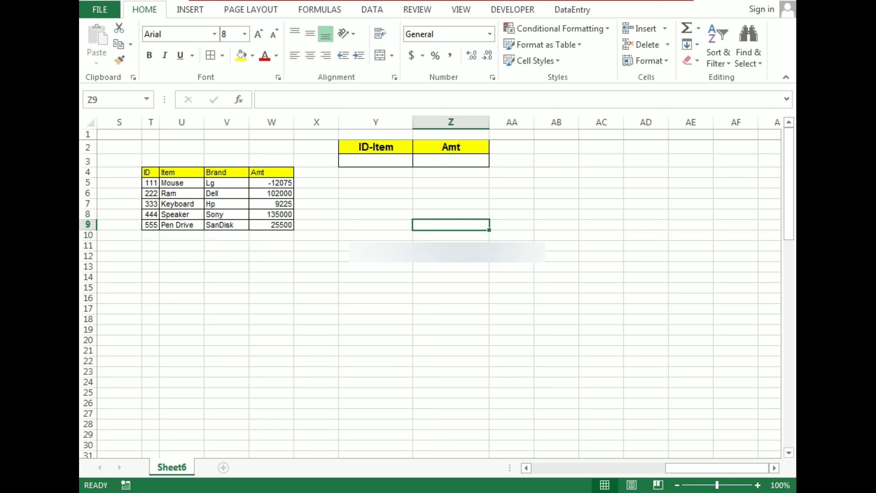
- Enter =VLOOKUP(Y3,T4:W9,4,0) in cell Z3 to look up the amount by ID
{"action": "left_click", "coordinate": [479, 162]}
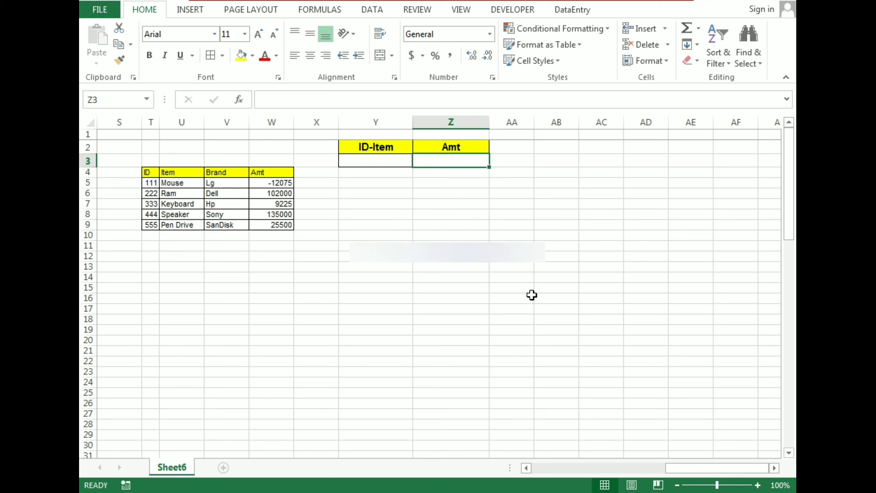
{"action": "type", "text": "="}
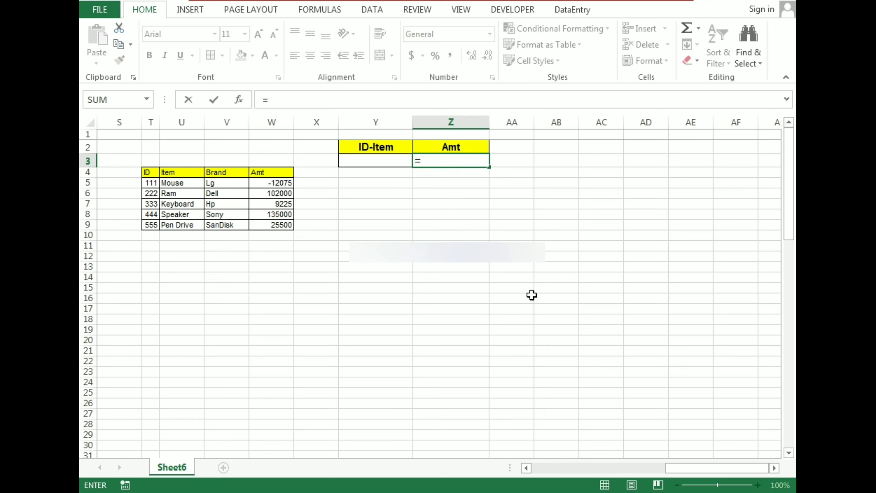
{"action": "type", "text": "vl"}
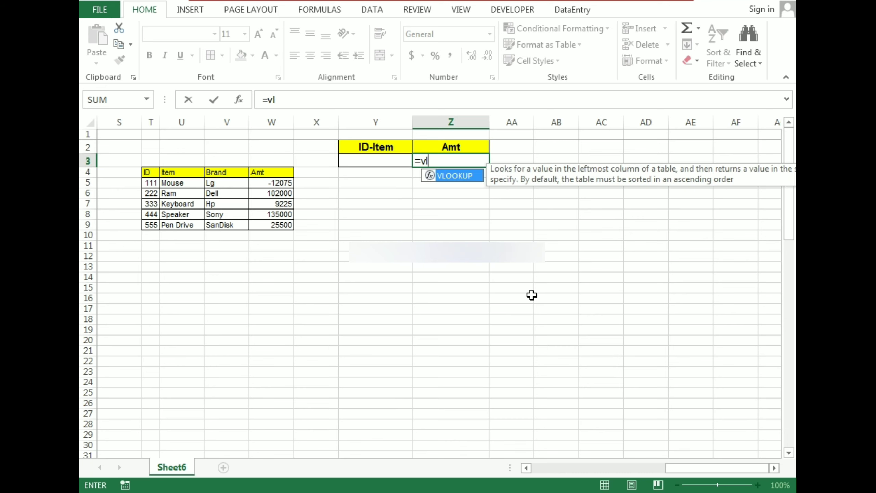
{"action": "key", "text": "Tab"}
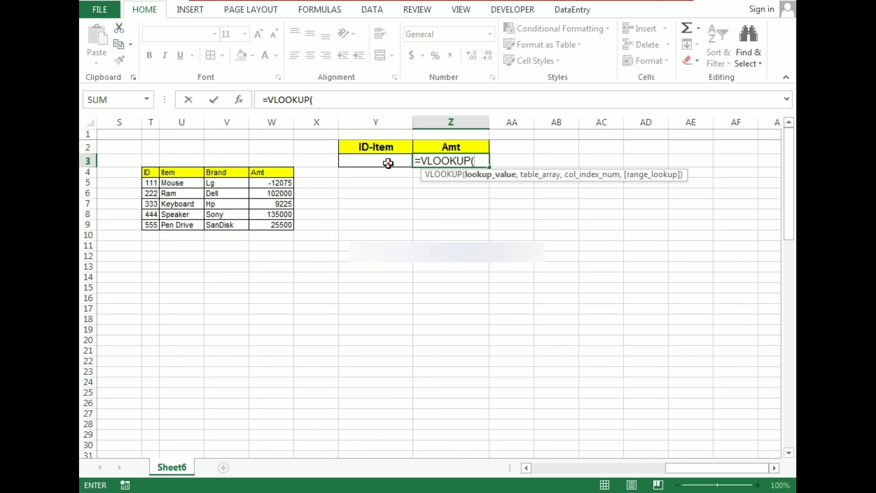
{"action": "left_click", "coordinate": [388, 161]}
{"action": "type", "text": ","}
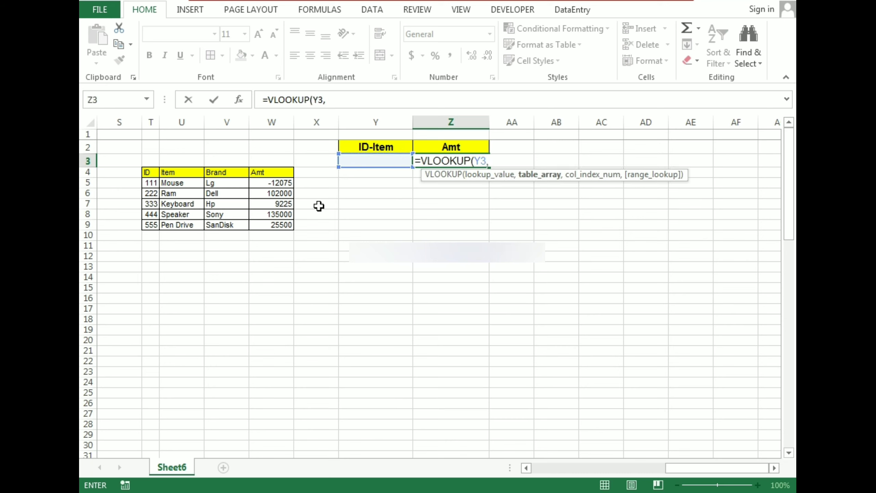
{"action": "left_click_drag", "start_coordinate": [151, 170], "coordinate": [292, 224]}
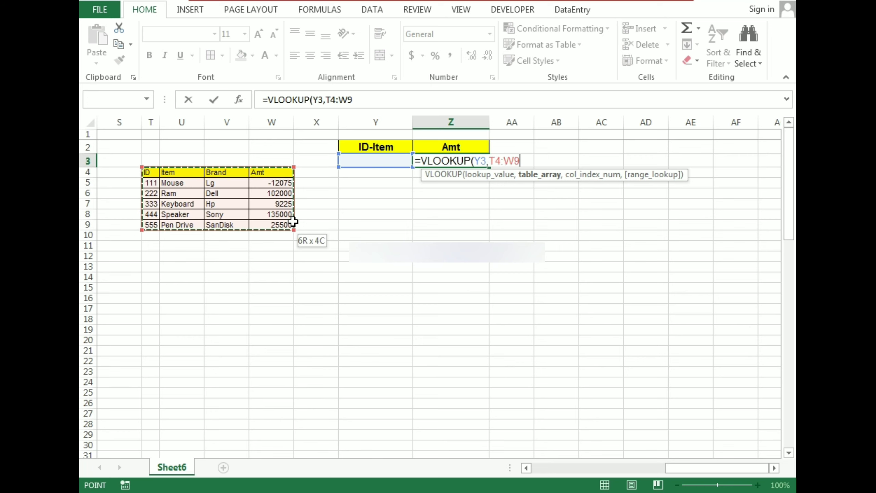
{"action": "type", "text": ",4"}
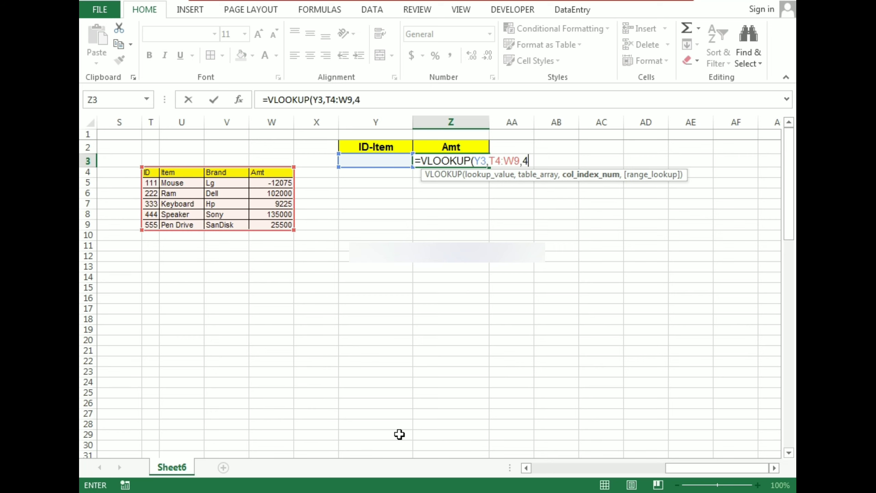
{"action": "type", "text": ",0)"}
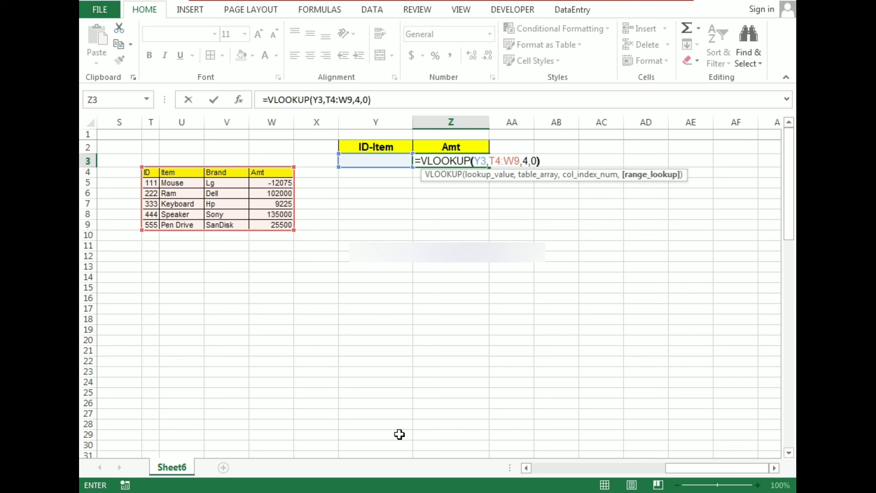
{"action": "key", "text": "Return"}
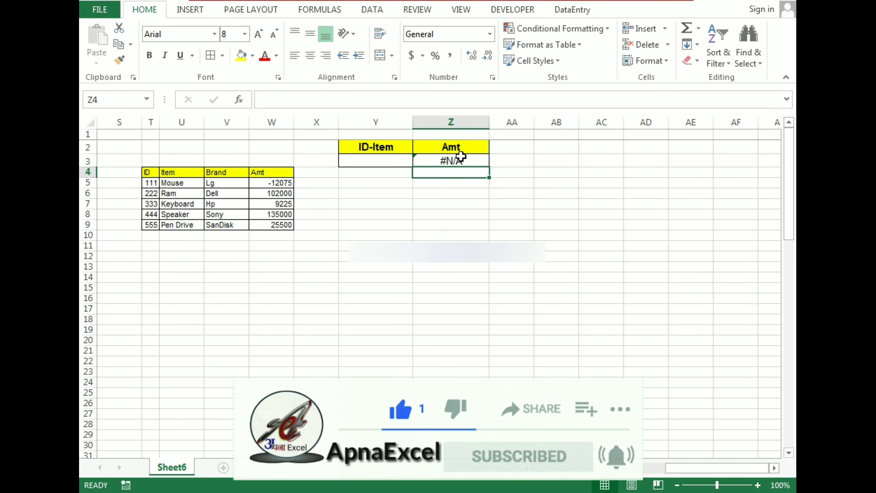
- Wrap the VLOOKUP in cell Z3 in an IFERROR function, ready for its value_if_error argument
{"action": "left_click", "coordinate": [462, 157]}
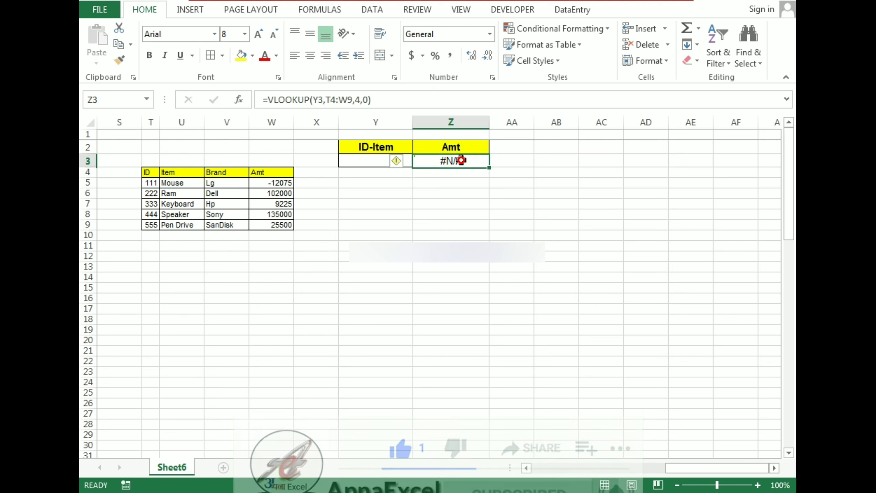
{"action": "left_click", "coordinate": [268, 100]}
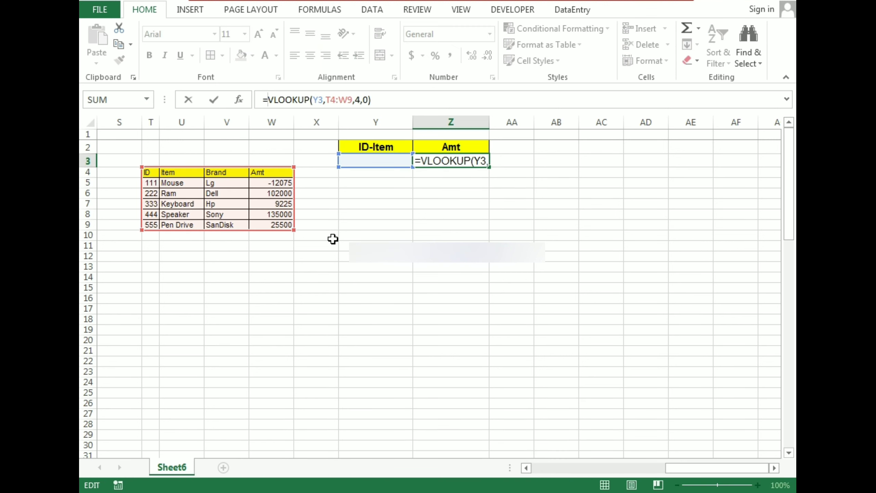
{"action": "type", "text": "IFERROR("}
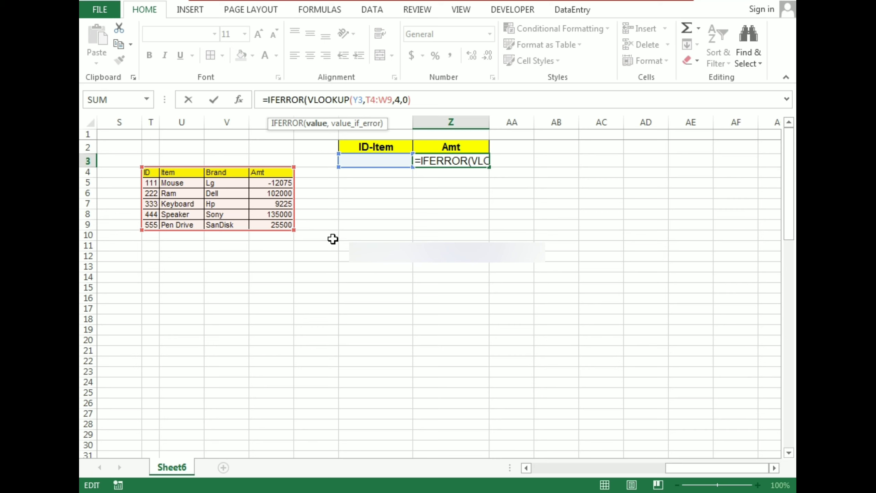
{"action": "left_click", "coordinate": [420, 103]}
{"action": "type", "text": ","}
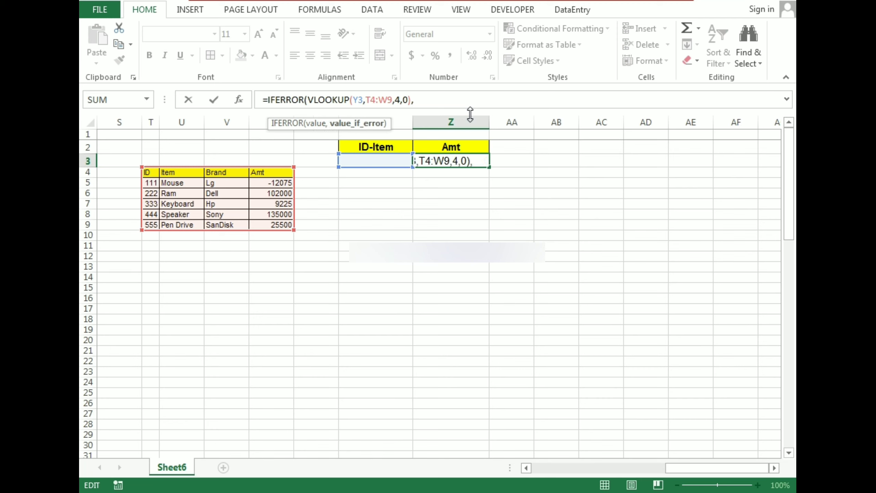
- Complete the IFERROR in Z3 with VLOOKUP(Y3,U4:W9,3,0) as the fallback lookup by item
{"action": "type", "text": "vl"}
{"action": "key", "text": "Tab"}
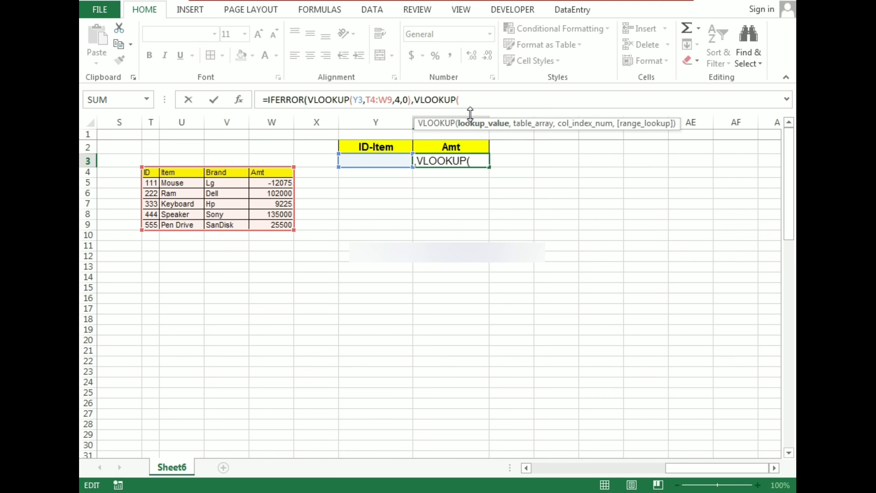
{"action": "left_click", "coordinate": [370, 160]}
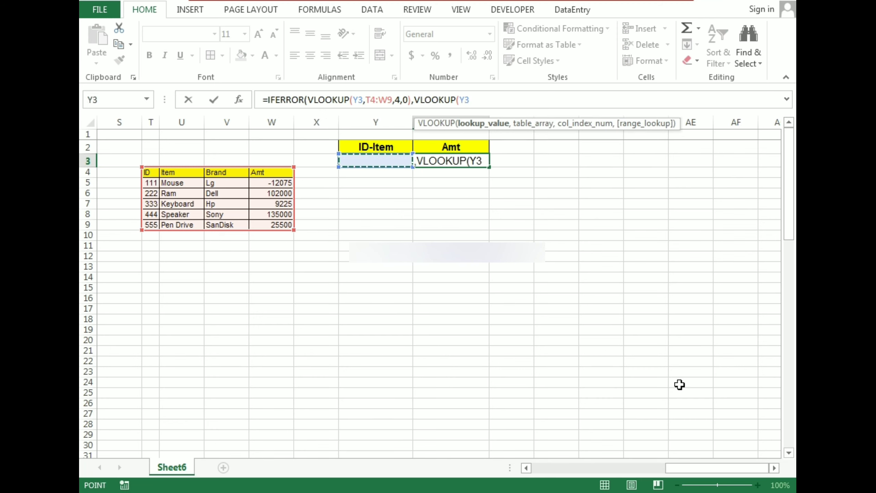
{"action": "type", "text": ","}
{"action": "left_click", "coordinate": [185, 172]}
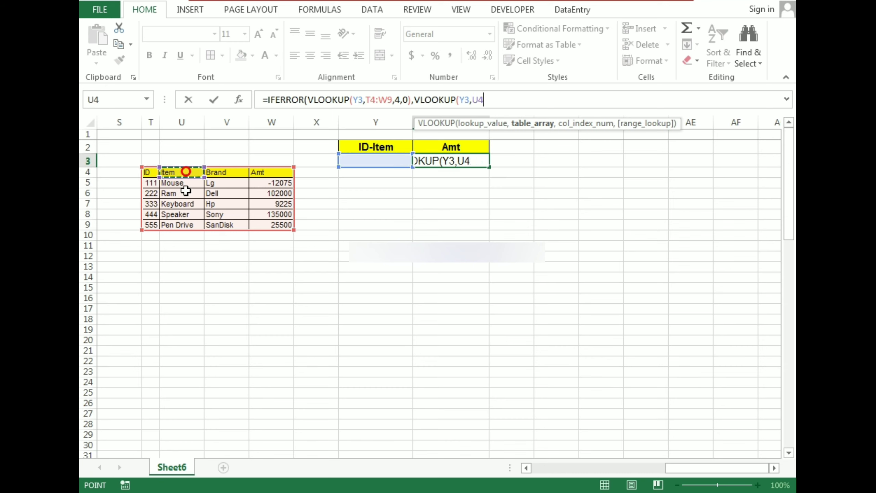
{"action": "left_click_drag", "start_coordinate": [186, 190], "coordinate": [282, 223]}
{"action": "type", "text": ",3,0"}
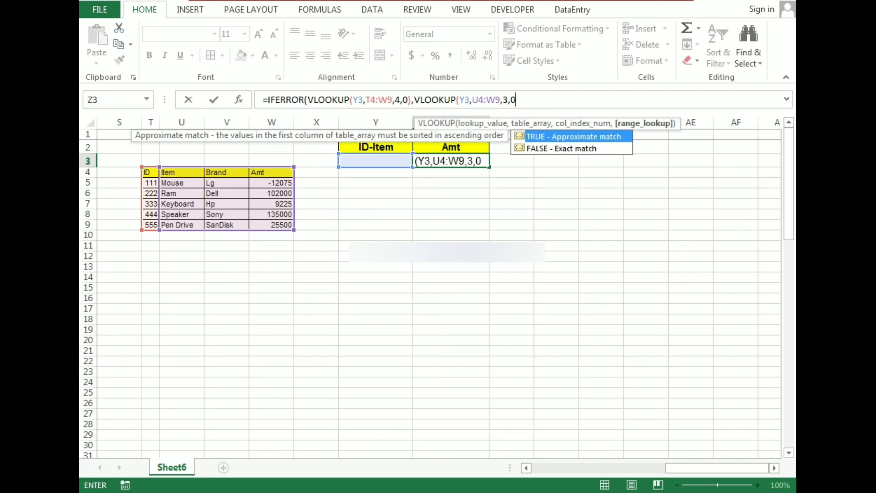
{"action": "type", "text": ")"}
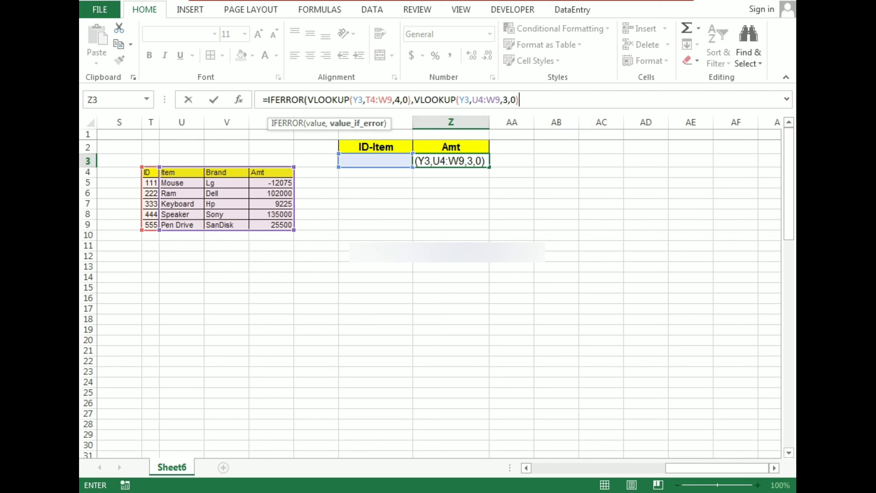
{"action": "type", "text": ")"}
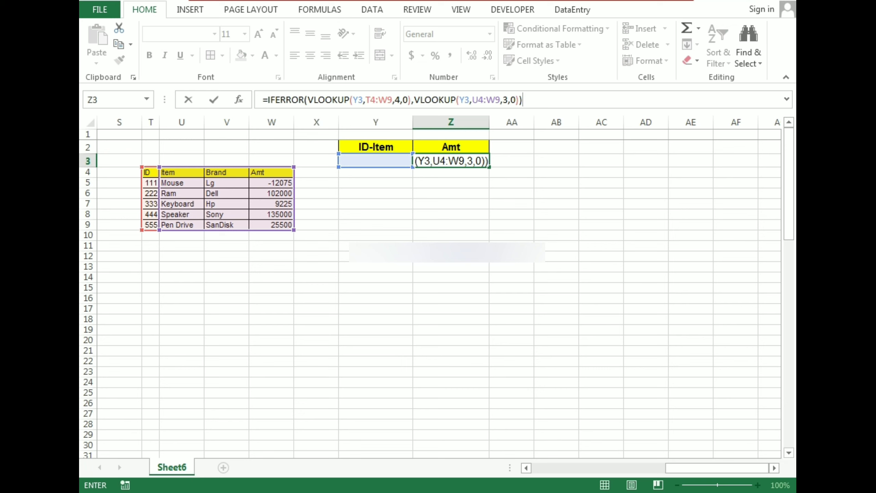
{"action": "key", "text": "Return"}
{"action": "key", "text": "Up"}
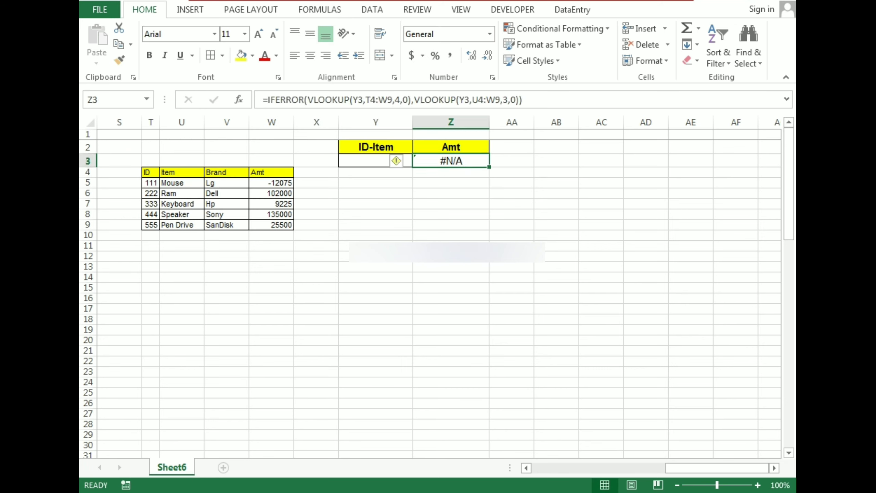
- Nest the entire existing Z3 formula as the first argument of another IFERROR function
{"action": "left_click", "coordinate": [268, 100]}
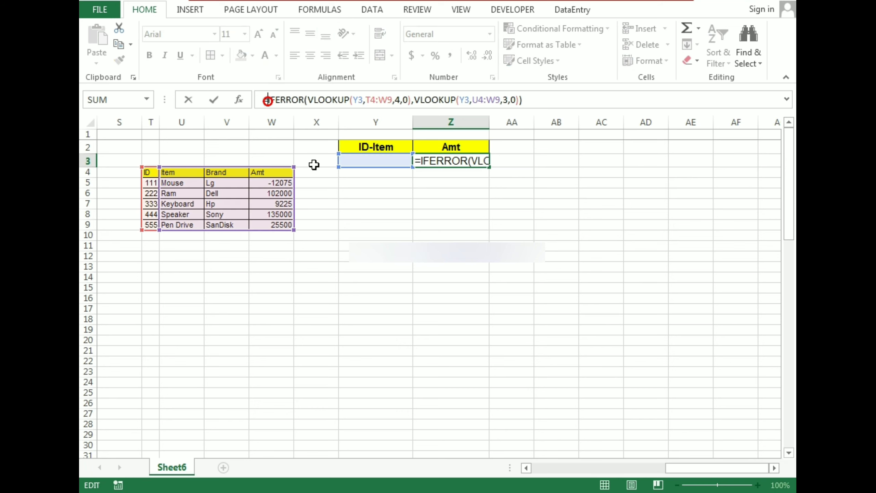
{"action": "type", "text": "IFE"}
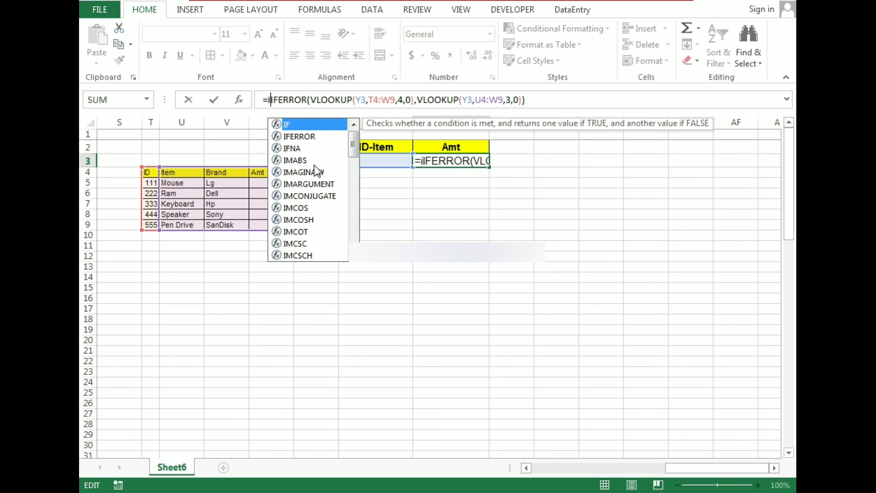
{"action": "key", "text": "Tab"}
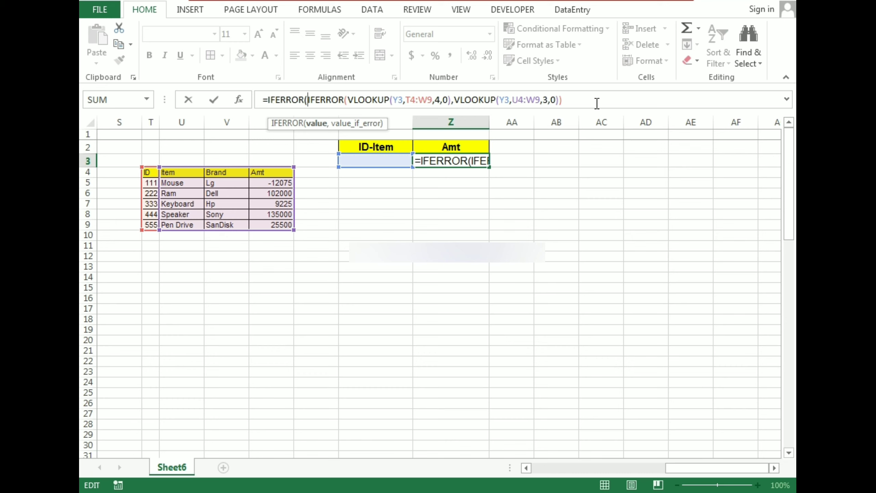
{"action": "left_click", "coordinate": [580, 103]}
- Complete the outer IFERROR in Z3 with VLOOKUP(Y3,V4:W9,2,0) as the fallback lookup by brand
{"action": "type", "text": ",vl"}
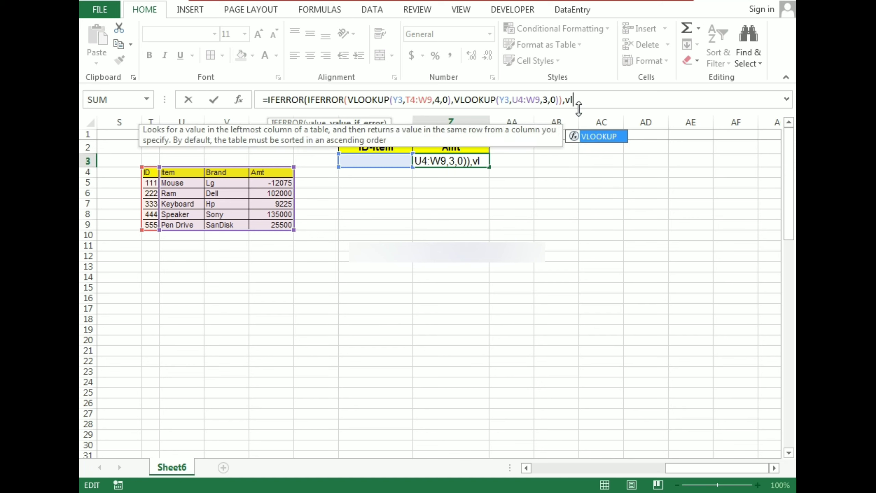
{"action": "key", "text": "Tab"}
{"action": "left_click", "coordinate": [380, 160]}
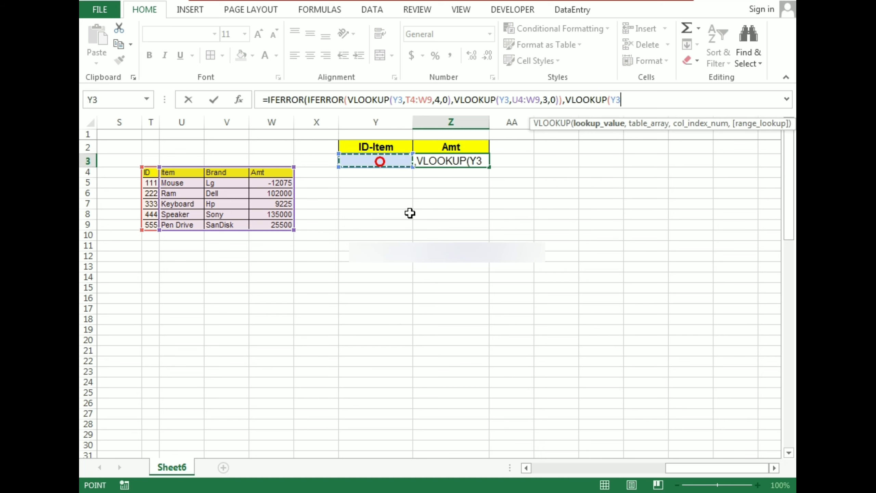
{"action": "type", "text": ","}
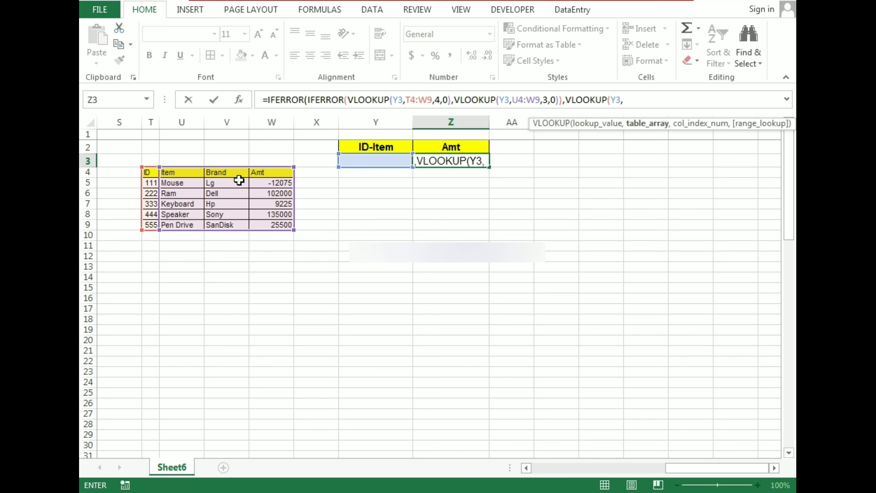
{"action": "left_click_drag", "start_coordinate": [226, 173], "coordinate": [289, 226]}
{"action": "type", "text": ",2,0"}
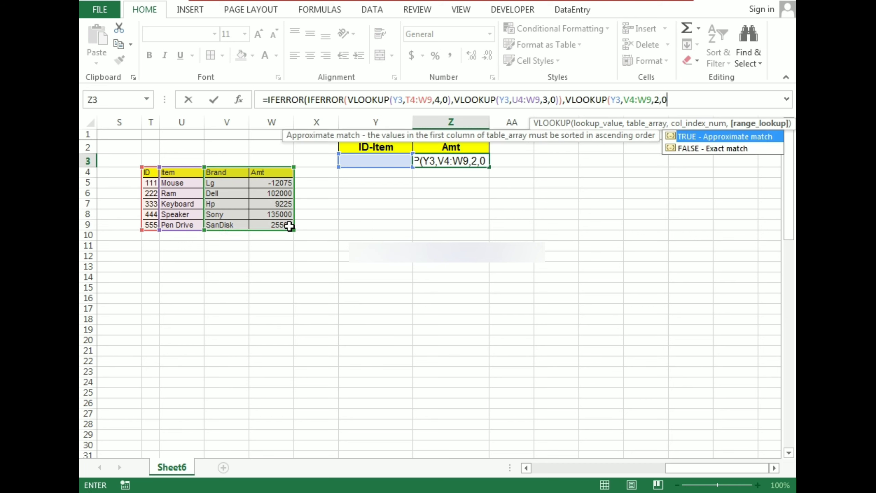
{"action": "type", "text": ")"}
{"action": "key", "text": "ctrl+Return"}
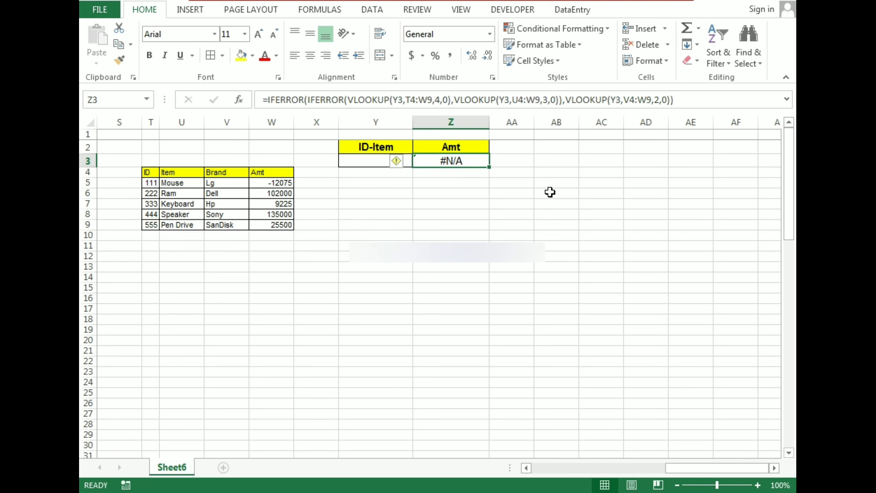
- Enter the brand Lg in cell Y3 under ID-Item to test the lookup
{"action": "key", "text": "Left"}
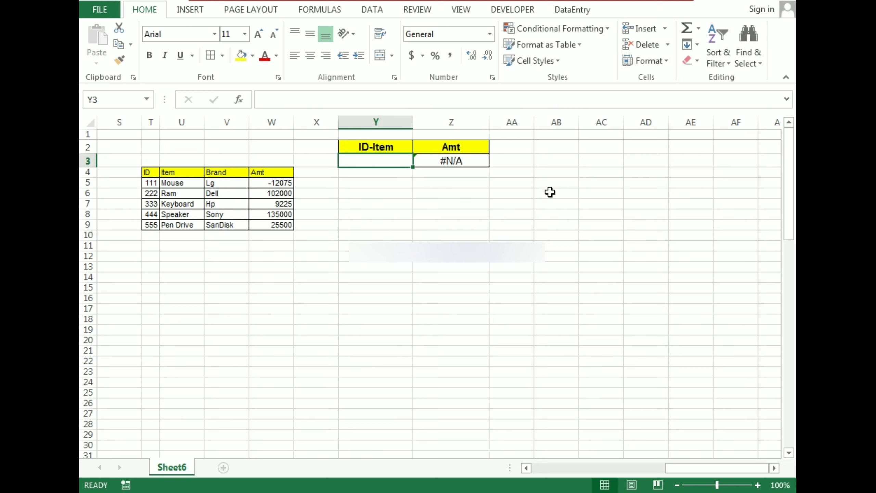
{"action": "key", "text": "Right"}
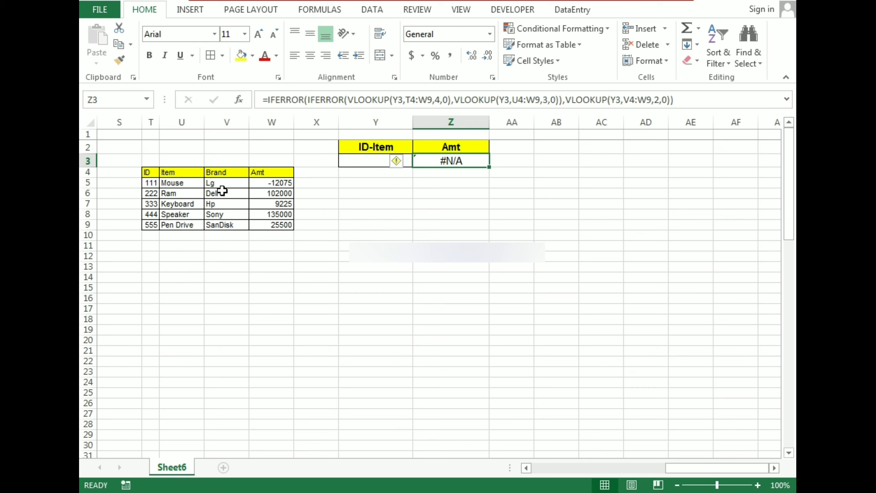
{"action": "left_click", "coordinate": [356, 160]}
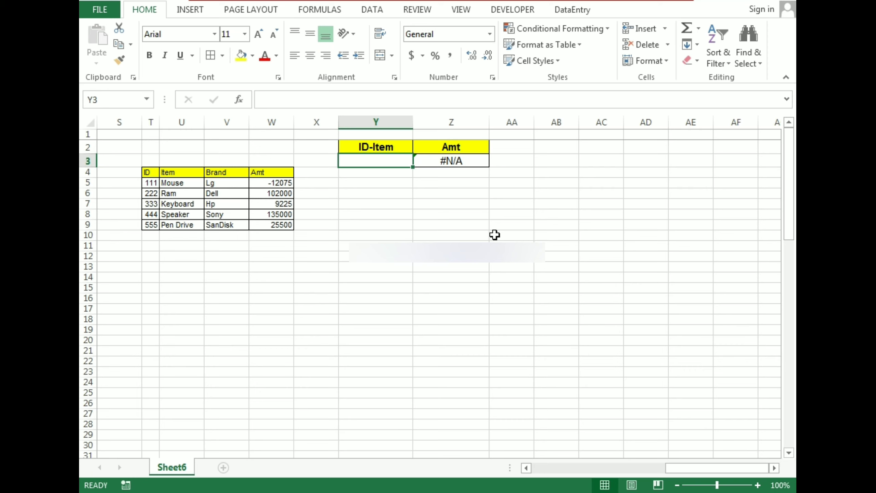
{"action": "type", "text": "Lg"}
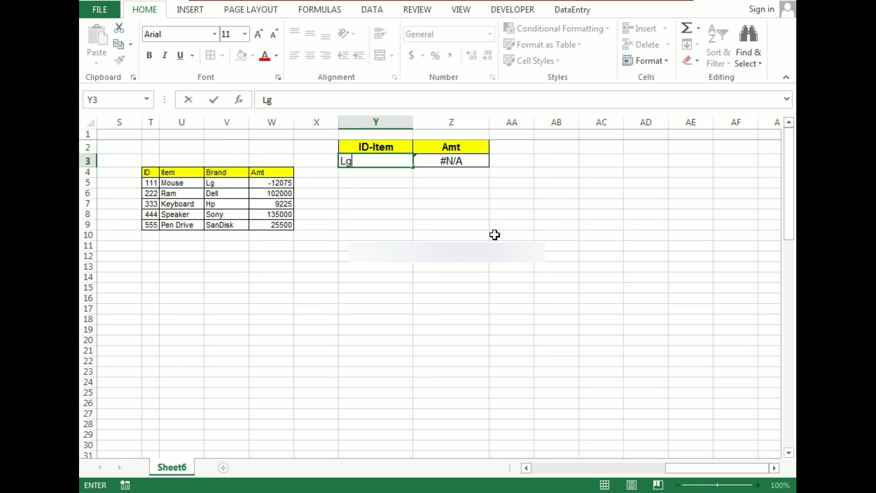
{"action": "key", "text": "Return"}
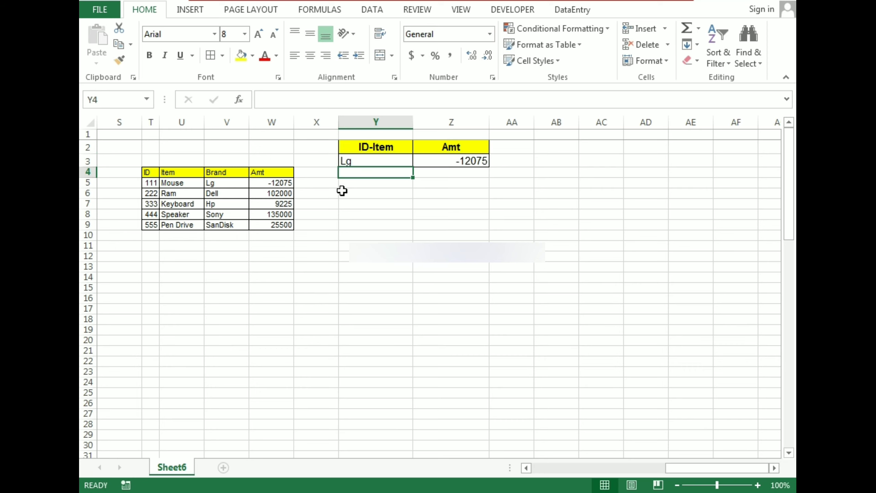
- Examine the source table and each of the three VLOOKUP calls inside the nested formula in Z3
{"action": "left_click_drag", "start_coordinate": [226, 172], "coordinate": [283, 224]}
{"action": "left_click", "coordinate": [479, 162]}
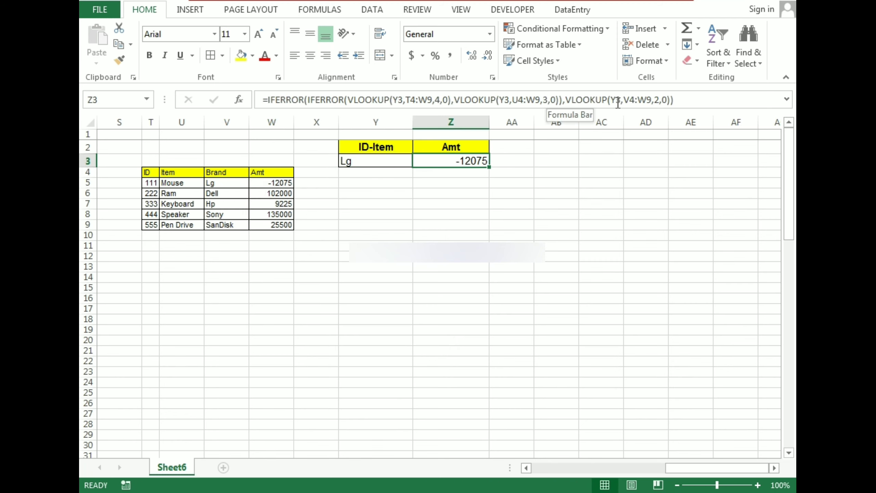
{"action": "left_click_drag", "start_coordinate": [347, 99], "coordinate": [652, 100]}
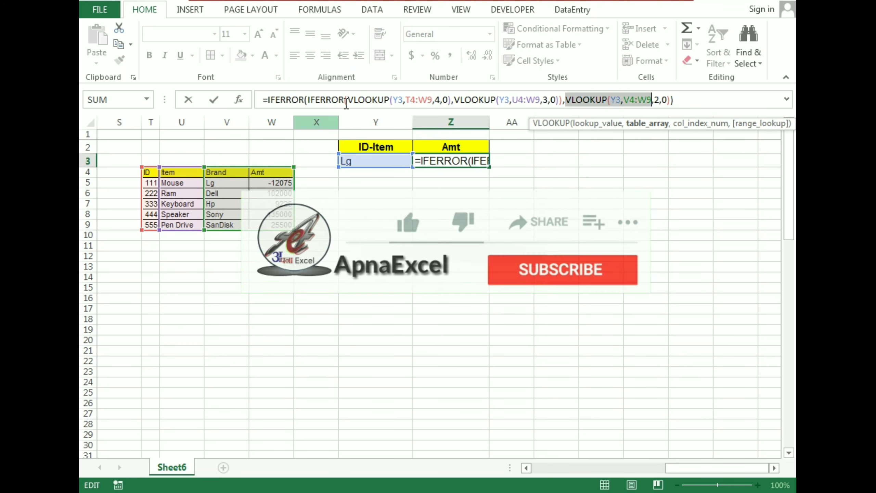
{"action": "left_click_drag", "start_coordinate": [348, 99], "coordinate": [442, 99]}
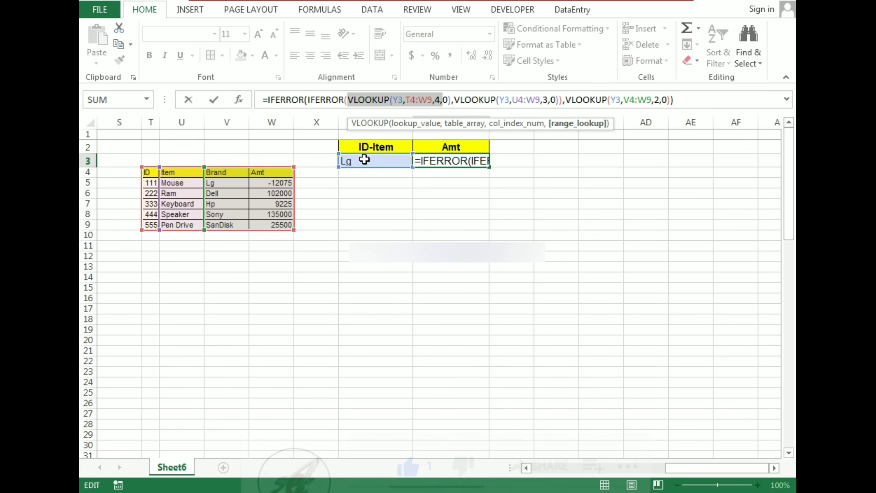
{"action": "left_click_drag", "start_coordinate": [454, 99], "coordinate": [552, 100]}
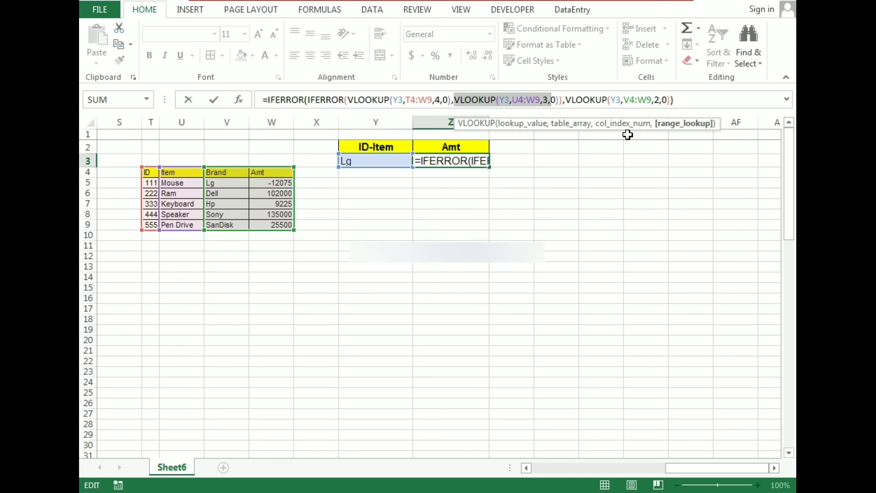
{"action": "left_click_drag", "start_coordinate": [567, 99], "coordinate": [669, 99]}
{"action": "key", "text": "Escape"}
- Test the lookup with the unlisted ID 666 in cell Y3 and clear the cell again
{"action": "left_click", "coordinate": [376, 161]}
{"action": "key", "text": "Delete"}
{"action": "type", "text": "666"}
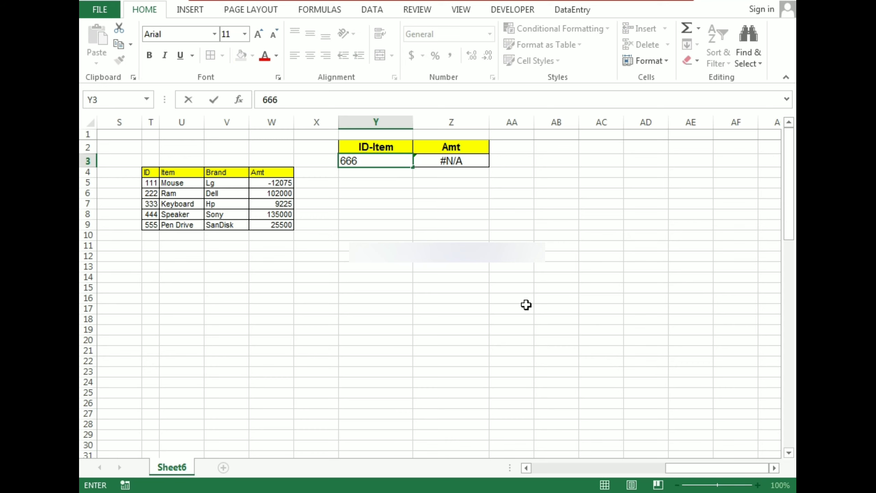
{"action": "key", "text": "Return"}
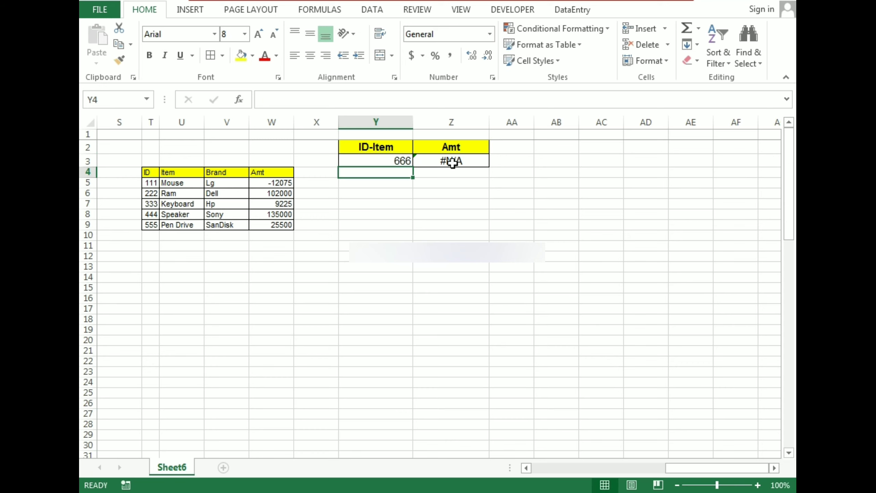
{"action": "left_click", "coordinate": [398, 161]}
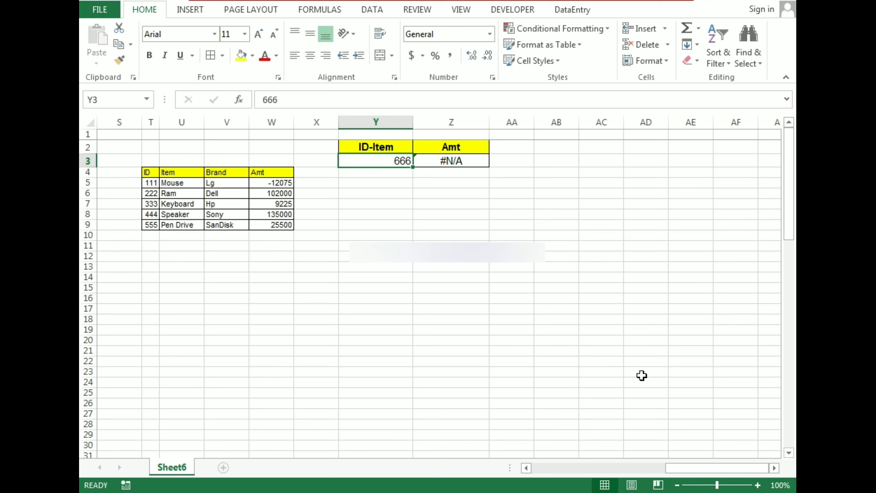
{"action": "key", "text": "Delete"}
- Insert another IFERROR function around the start of the Z3 formula, taking the existing nested formula as its first argument
{"action": "left_click", "coordinate": [456, 161]}
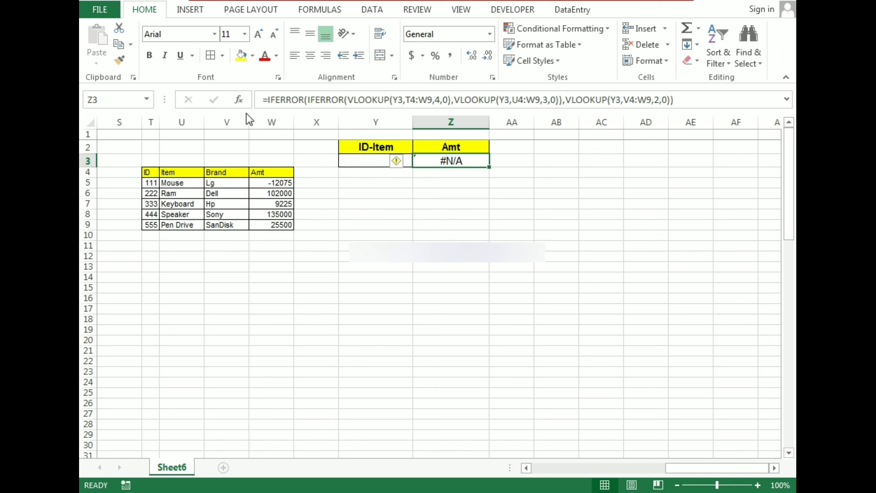
{"action": "left_click", "coordinate": [268, 102]}
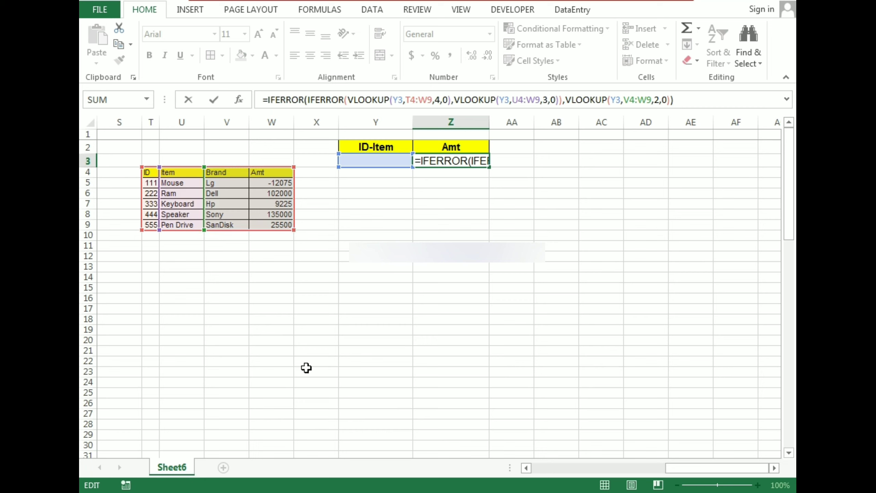
{"action": "type", "text": "ifer"}
{"action": "key", "text": "Tab"}
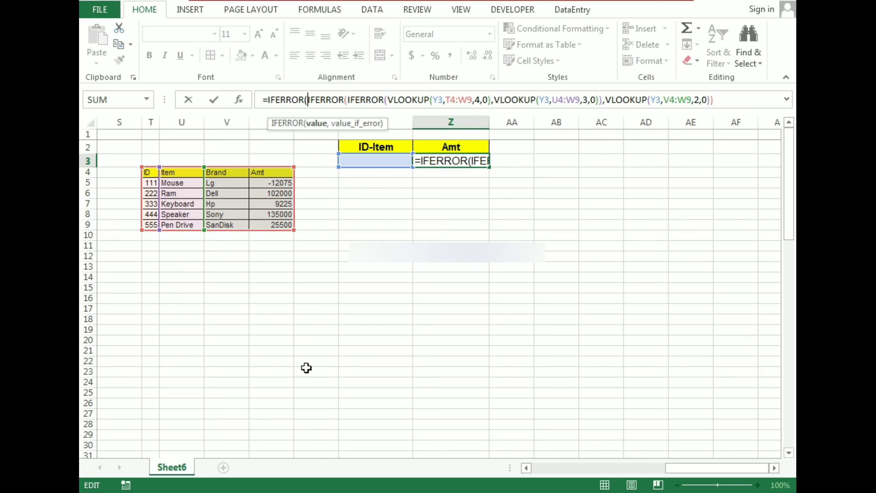
- Complete the outermost IFERROR in Z3 with the fallback text "Data Not Found" and enlarge the formula bar to show the whole formula
{"action": "left_click", "coordinate": [717, 104]}
{"action": "type", "text": ","}
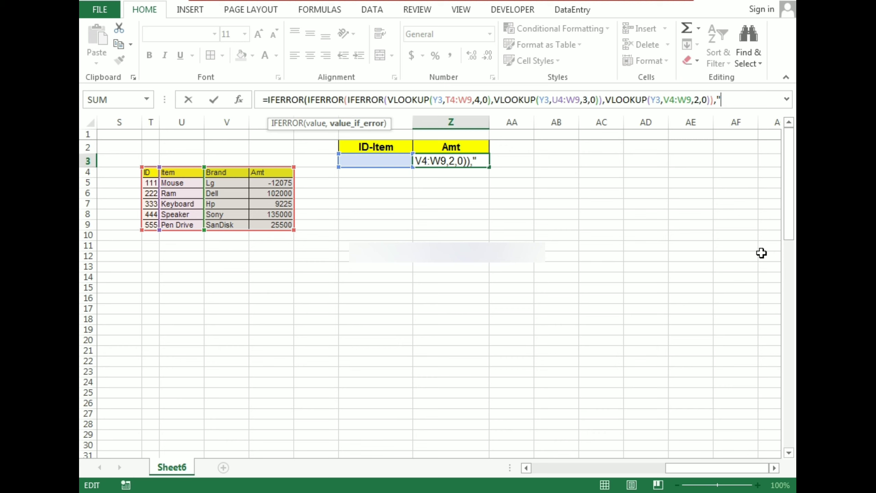
{"action": "type", "text": "Da"}
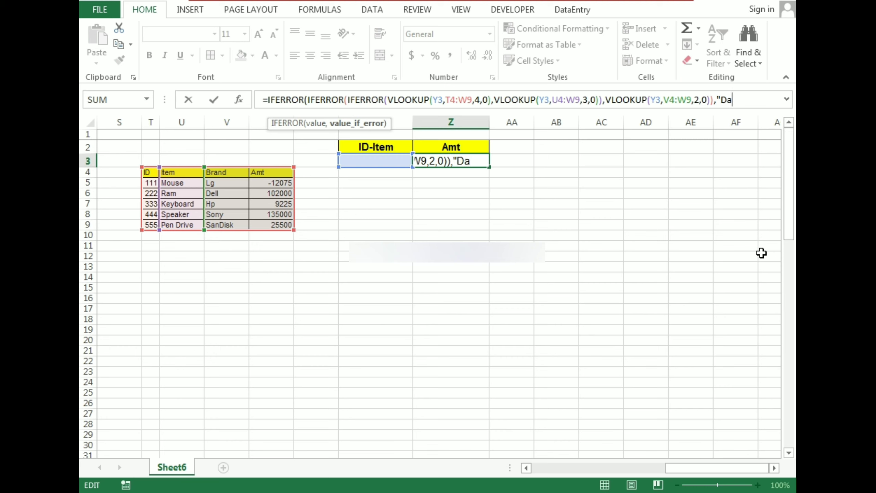
{"action": "type", "text": "ta Not F"}
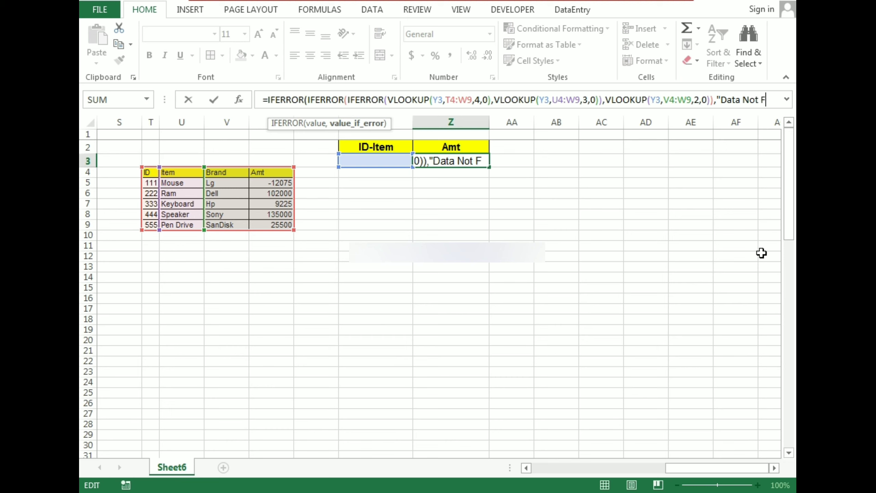
{"action": "type", "text": "ound\")"}
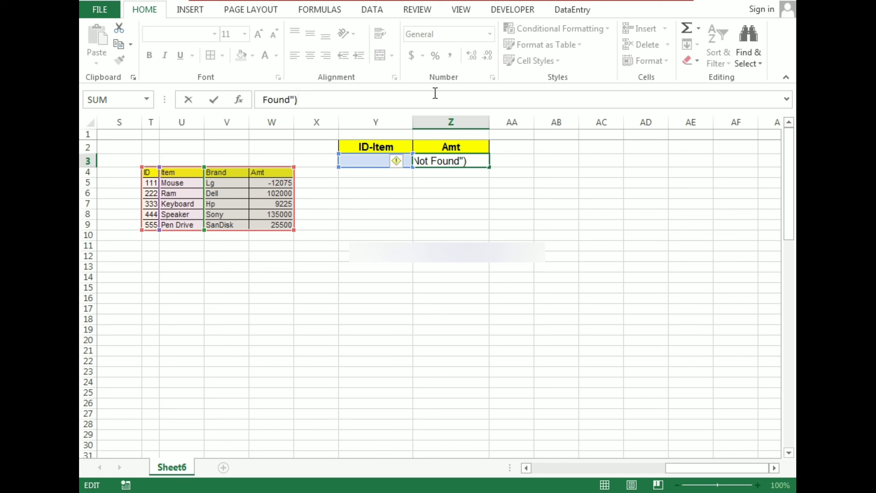
{"action": "key", "text": "Return"}
{"action": "left_click_drag", "start_coordinate": [471, 109], "coordinate": [470, 123]}
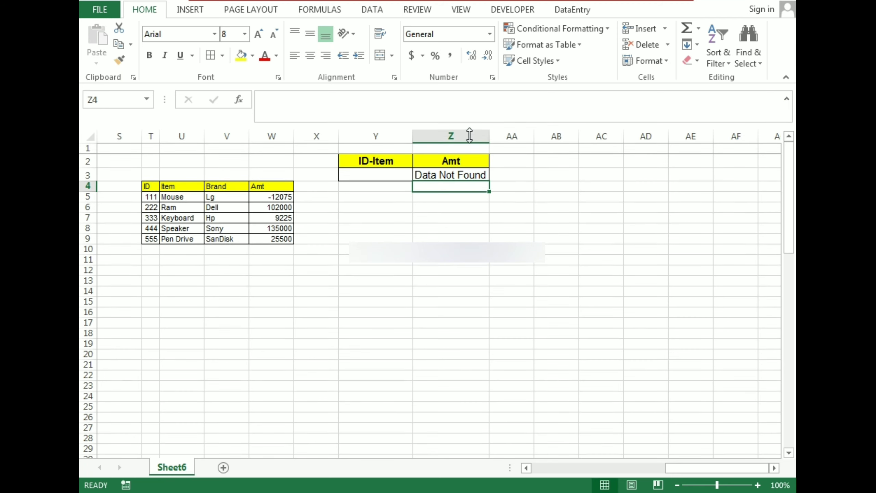
{"action": "left_click", "coordinate": [427, 175]}
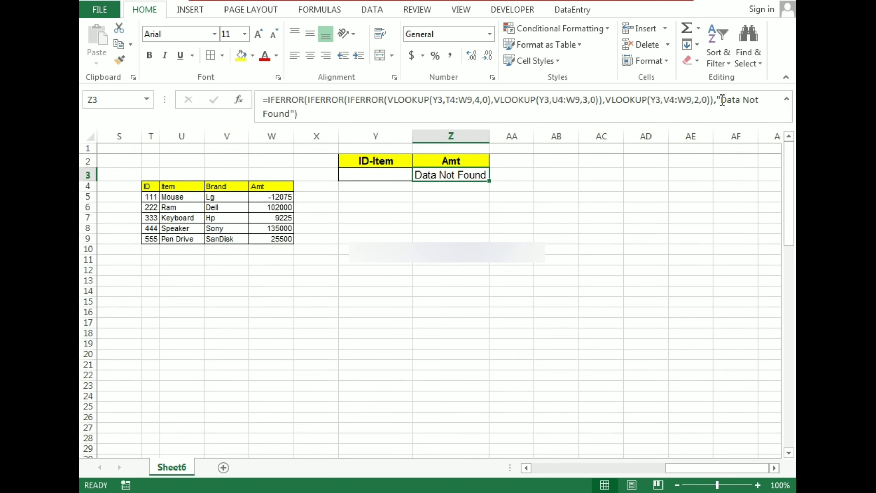
- Enter the brand Sony in cell Y3 under ID-Item to test the finished formula
{"action": "left_click", "coordinate": [356, 176]}
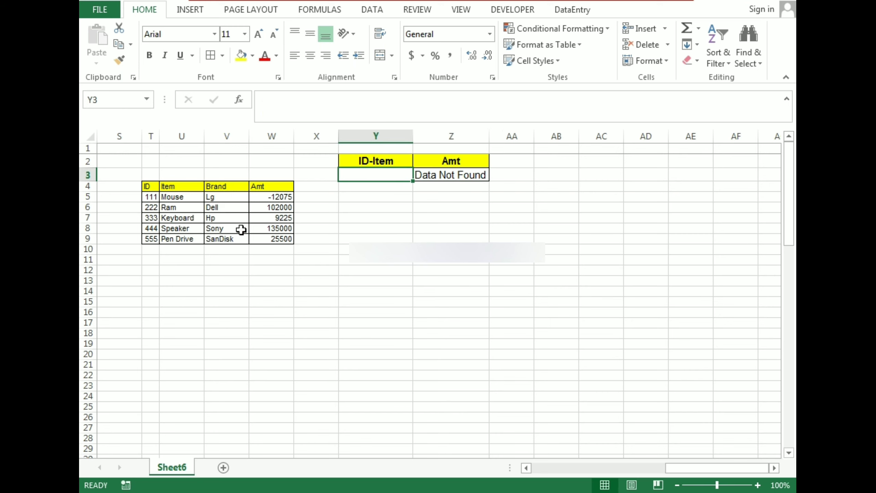
{"action": "type", "text": "Sony"}
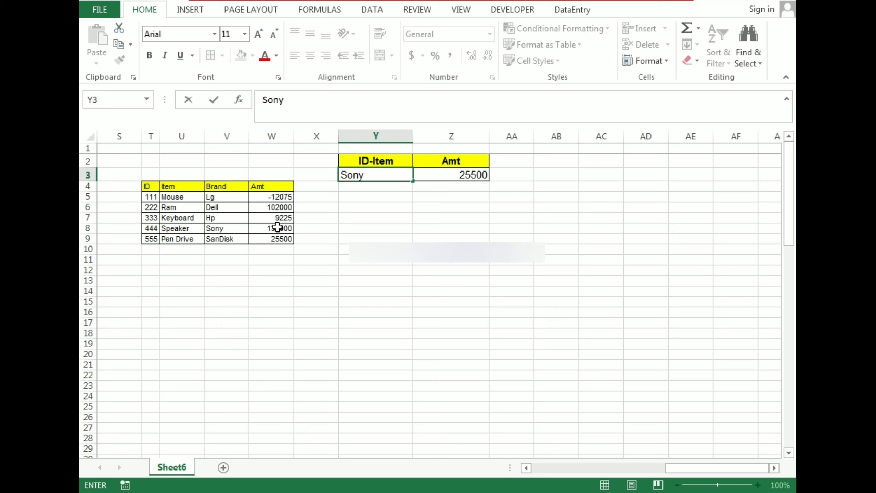
{"action": "key", "text": "Return"}
{"action": "key", "text": "Up"}
{"action": "key", "text": "Right"}
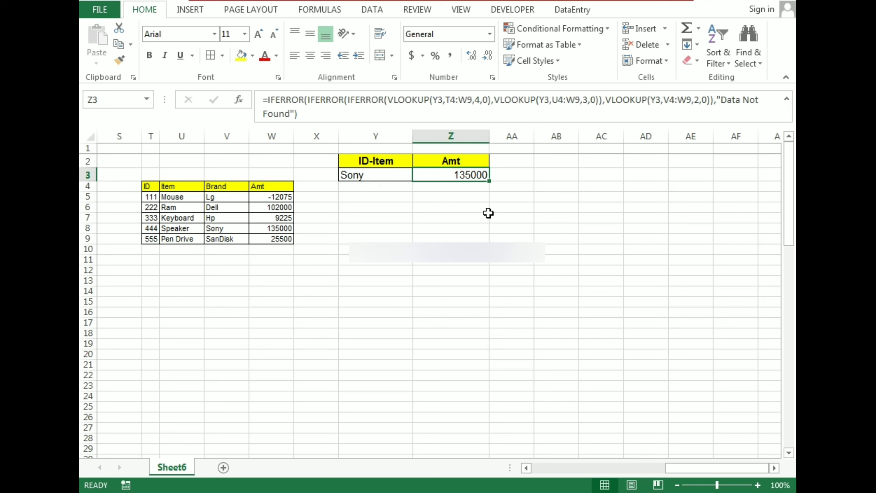
- Change the brand in Y3 to the misspelled Soni to test the fallback text
{"action": "left_click", "coordinate": [358, 175]}
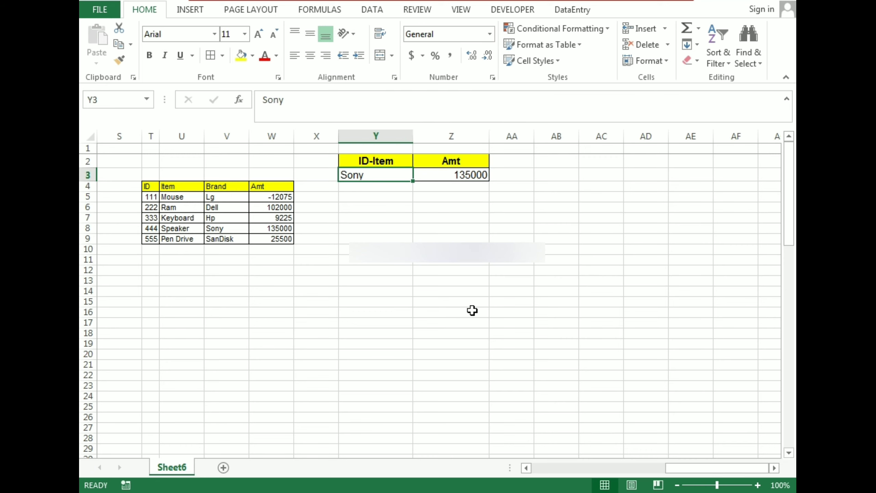
{"action": "key", "text": "F2"}
{"action": "key", "text": "BackSpace"}
{"action": "type", "text": "i"}
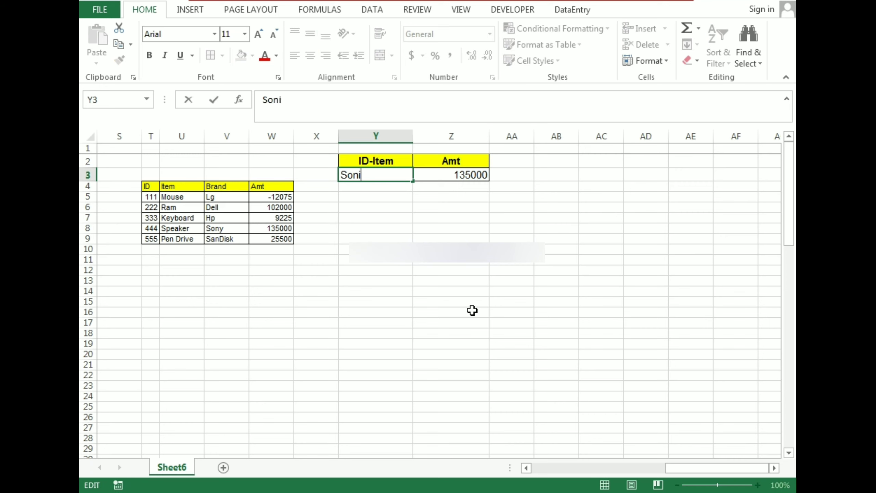
{"action": "key", "text": "Return"}
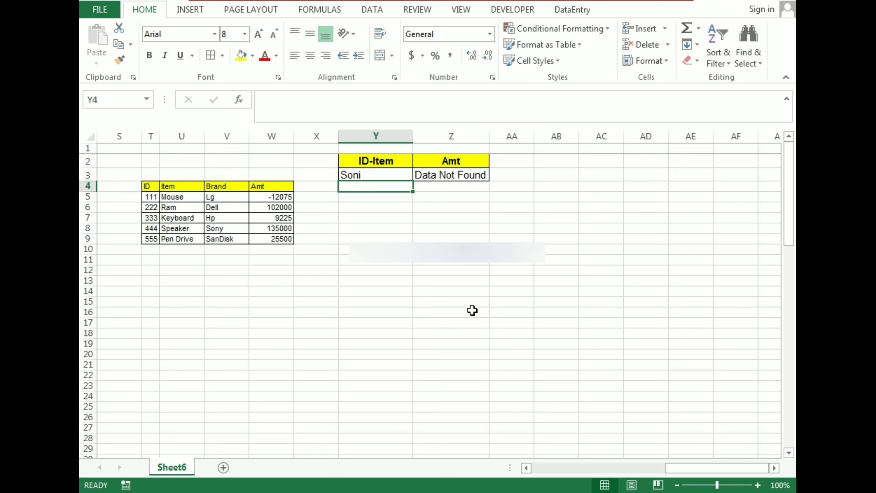
- Examine the outermost IFERROR function and its "Data Not Found" argument in the Z3 formula
{"action": "left_click", "coordinate": [450, 177]}
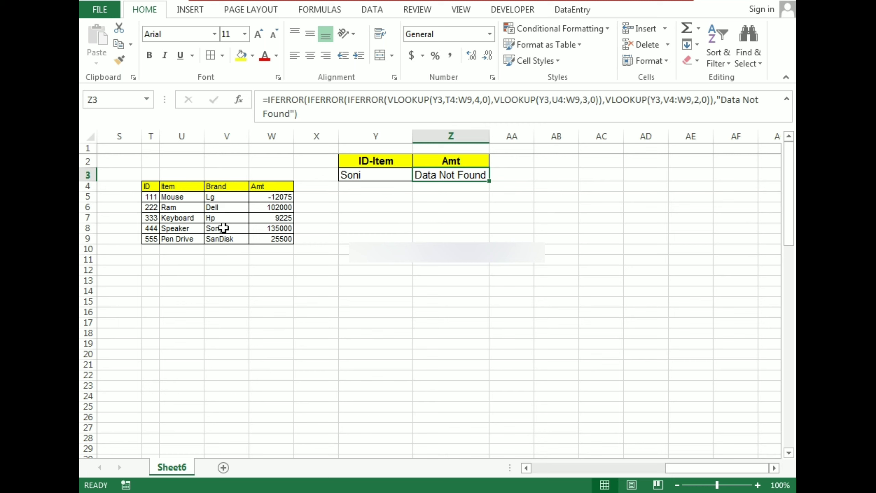
{"action": "left_click", "coordinate": [267, 99]}
{"action": "left_click_drag", "start_coordinate": [267, 100], "coordinate": [305, 98]}
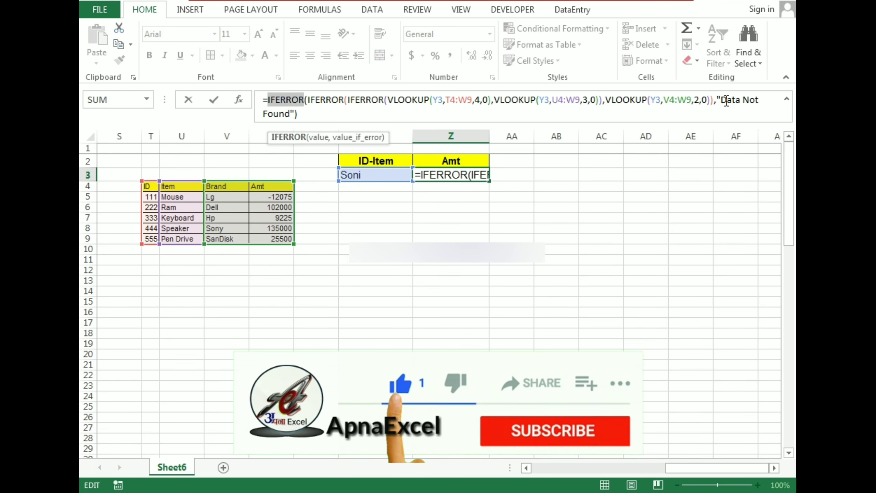
{"action": "left_click_drag", "start_coordinate": [721, 100], "coordinate": [294, 113]}
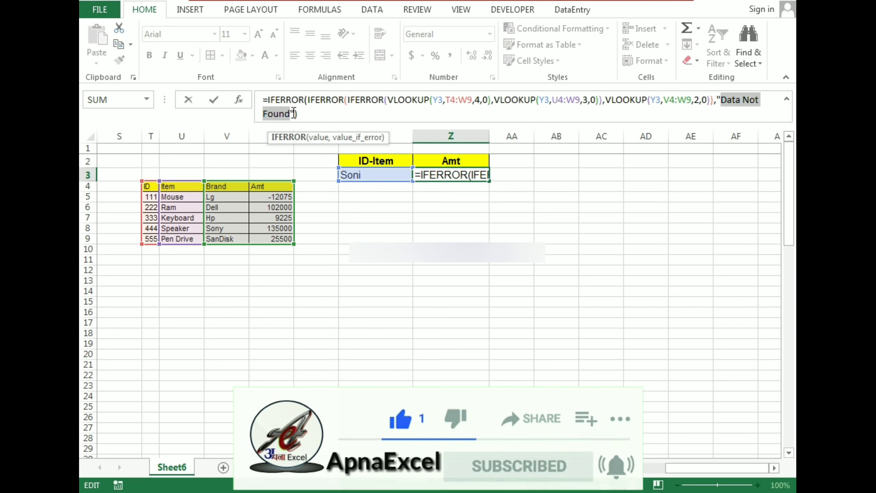
{"action": "key", "text": "Return"}
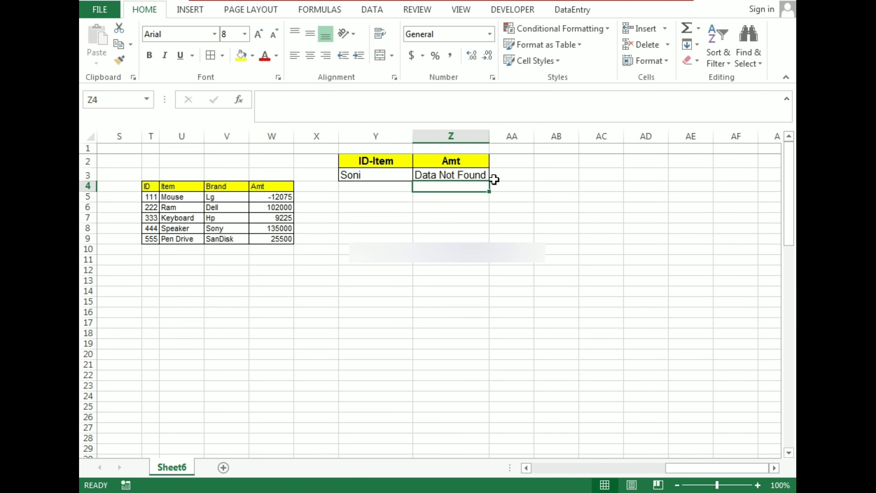
{"action": "key", "text": "Up"}
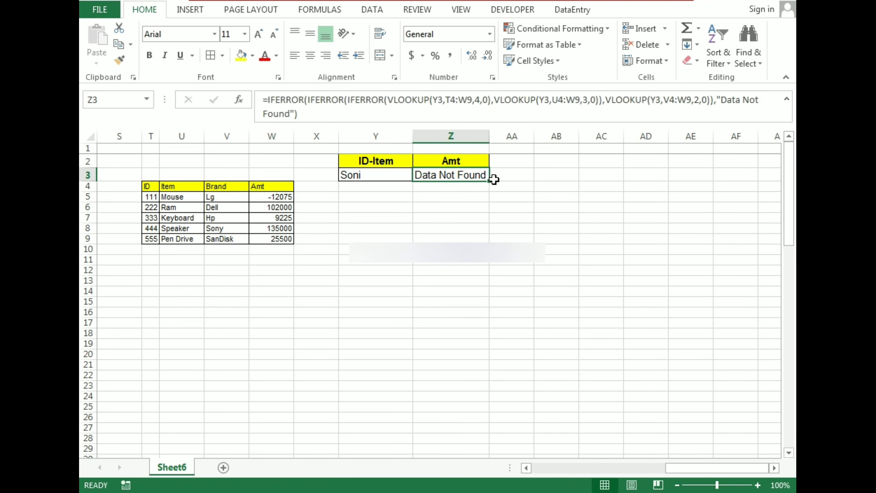